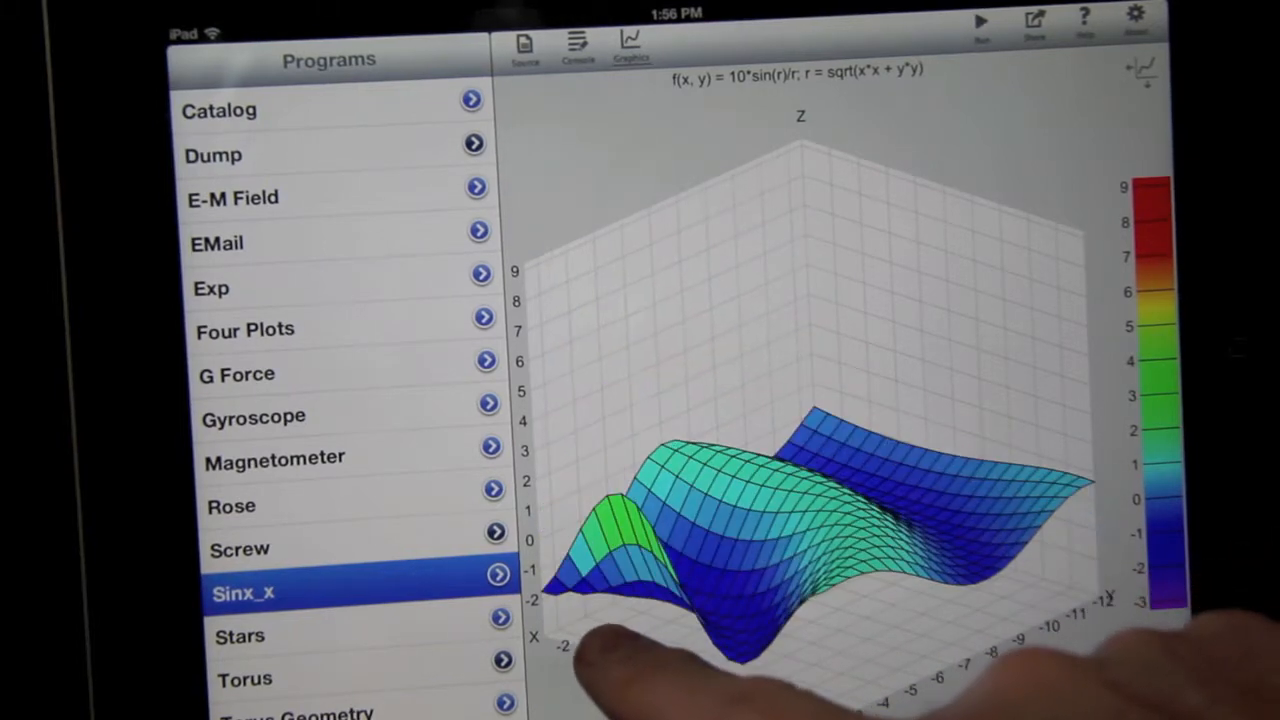
Rotate the Sinx_x 3D sinc surface so the central peak faces the viewer.
{"action": "left_click_drag", "start_coordinate": [1030, 450], "coordinate": [1000, 240]}
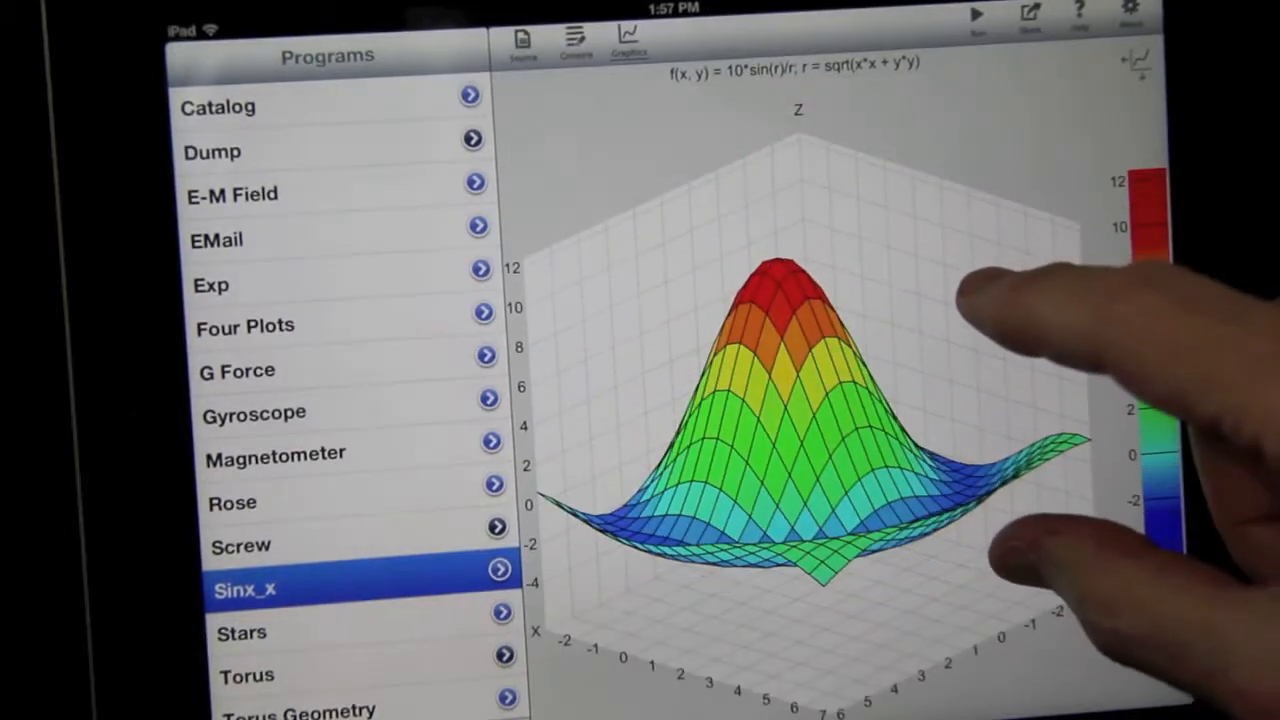
{"action": "left_click_drag", "start_coordinate": [1000, 320], "coordinate": [720, 330]}
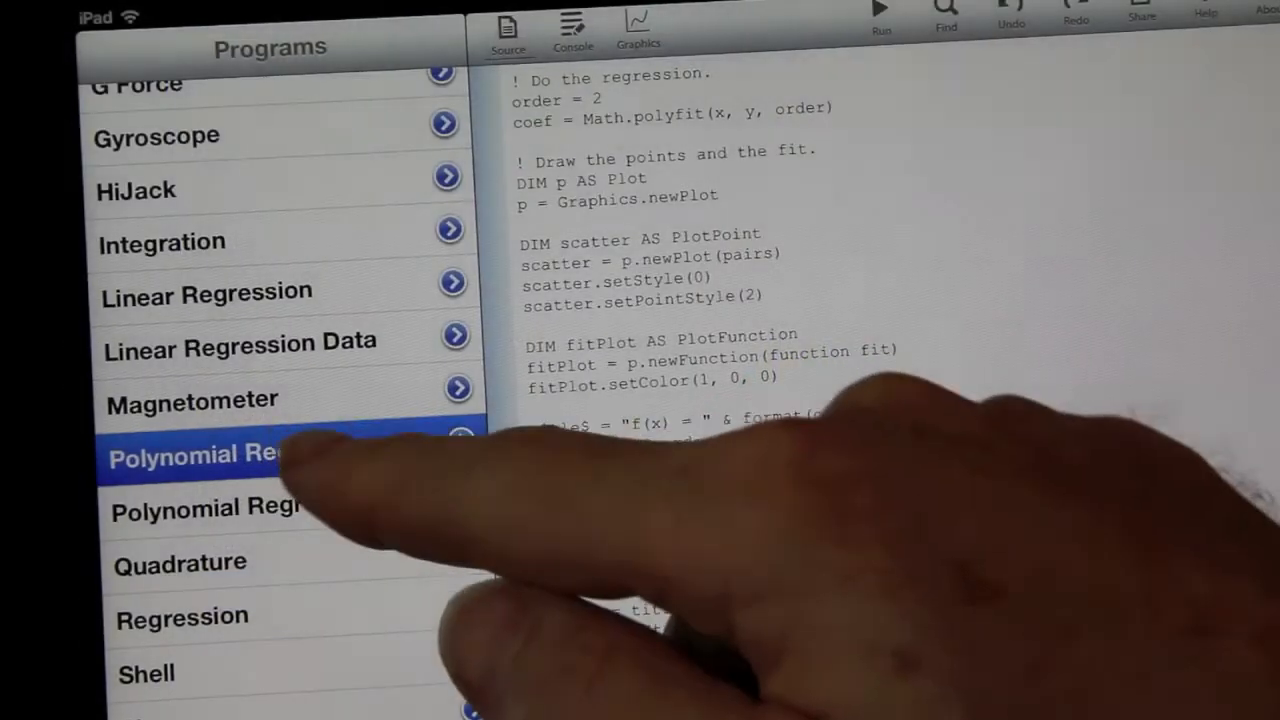
Run Polynomial Regression, inspect two data points' coordinates, then start the Elliptic Integral sample.
{"action": "left_click", "coordinate": [286, 449]}
{"action": "left_click", "coordinate": [1000, 270]}
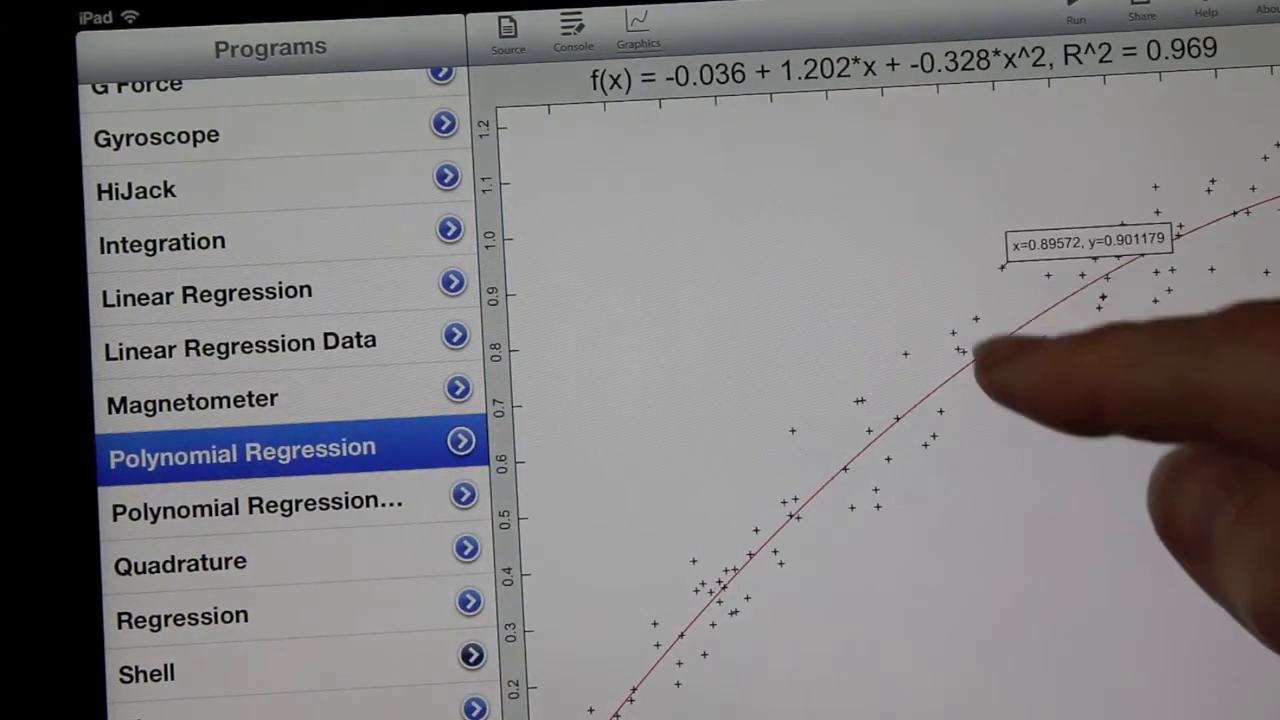
{"action": "left_click", "coordinate": [1000, 320]}
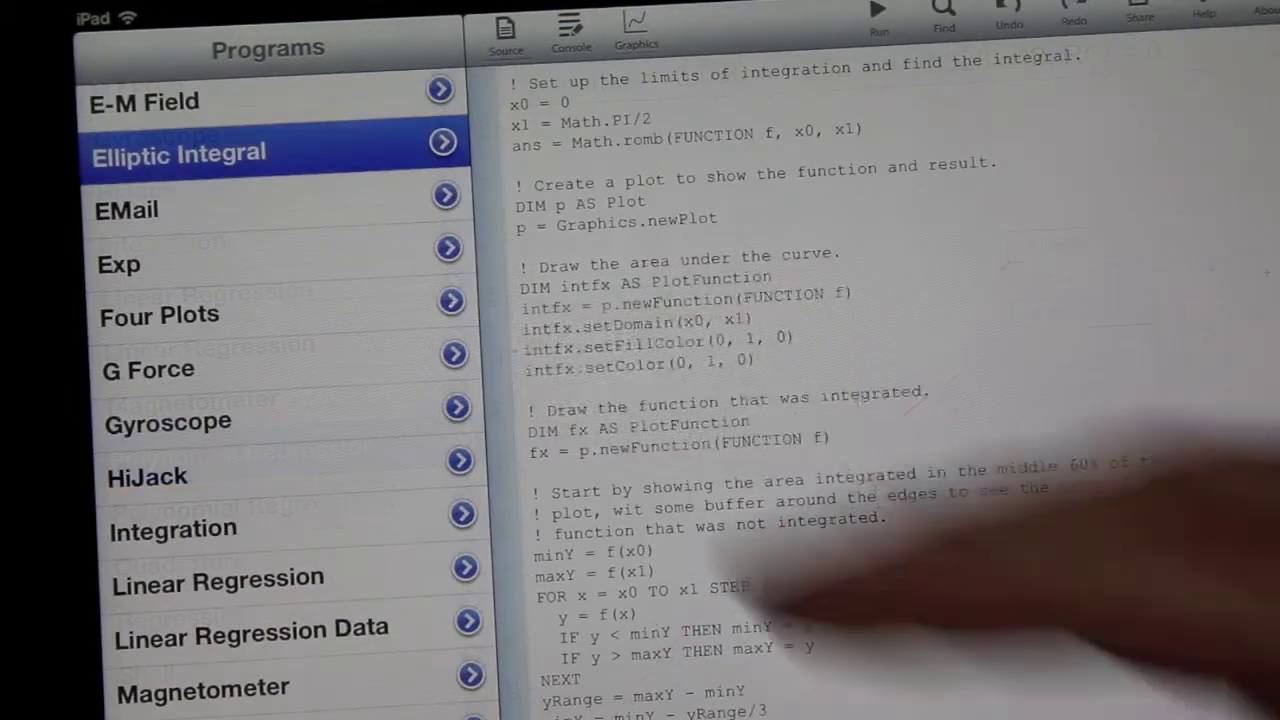
{"action": "left_click", "coordinate": [878, 14]}
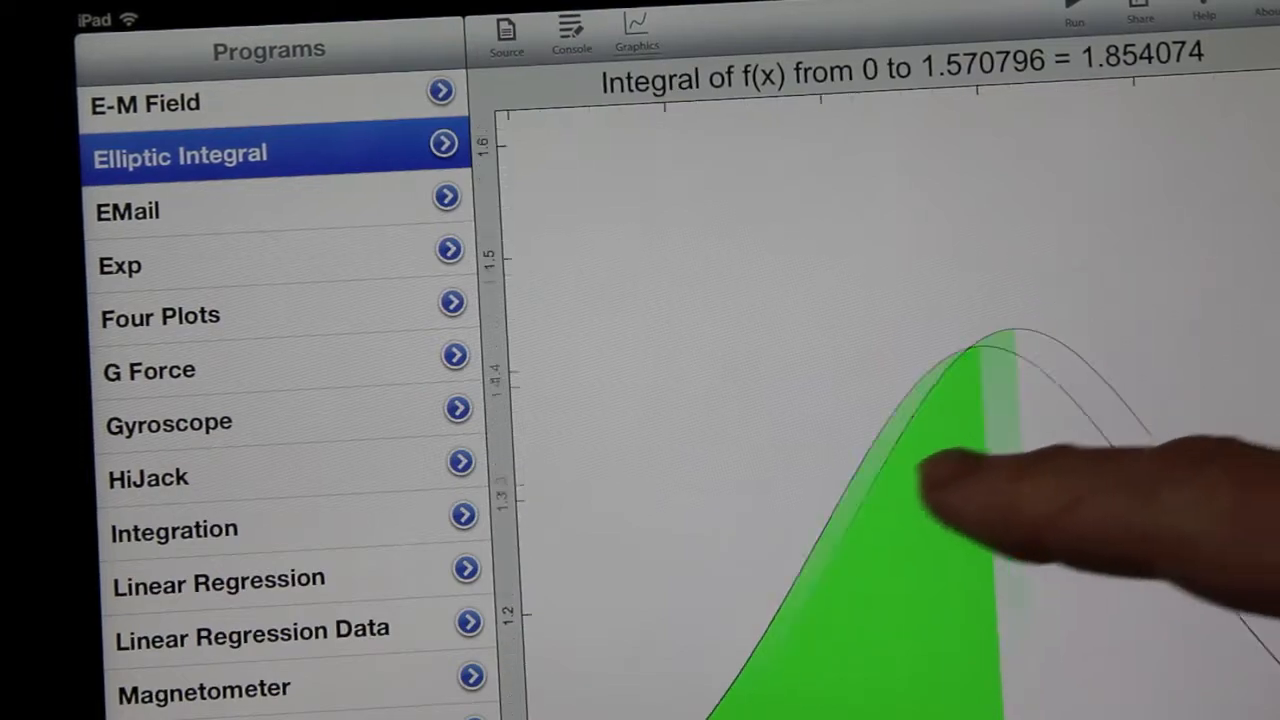
{"action": "scroll", "coordinate": [960, 450], "scroll_direction": "up", "scroll_amount": 3}
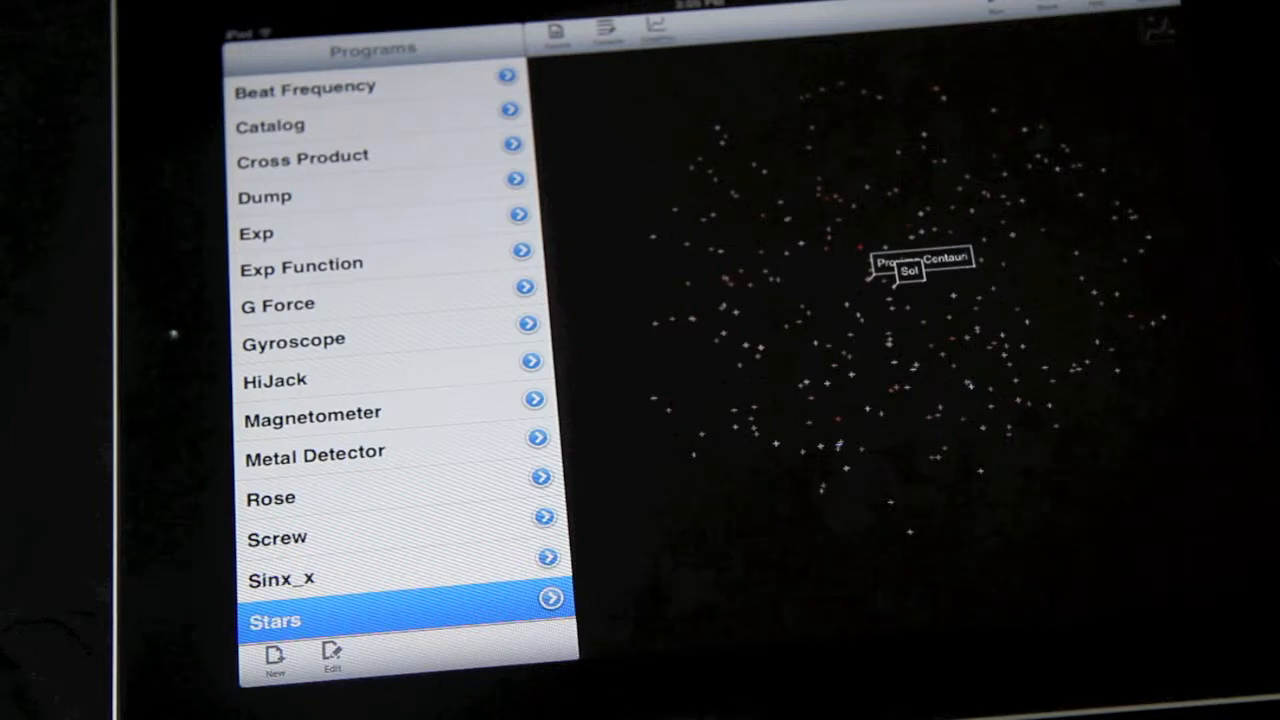
Rotate the Stars field around Sol to view nearby stars.
{"action": "left_click_drag", "start_coordinate": [1040, 440], "coordinate": [990, 420]}
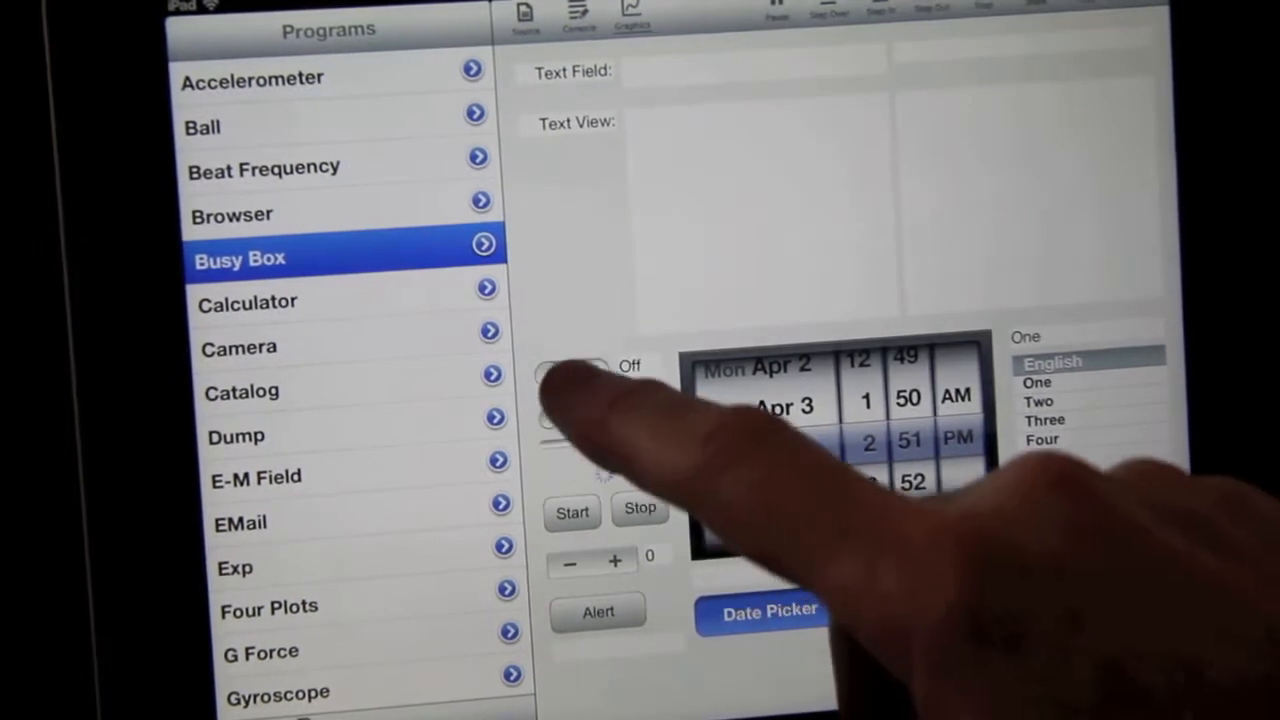
Switch the toggle On, step the counter to 20, set picker to 030, show the US map.
{"action": "left_click", "coordinate": [566, 375]}
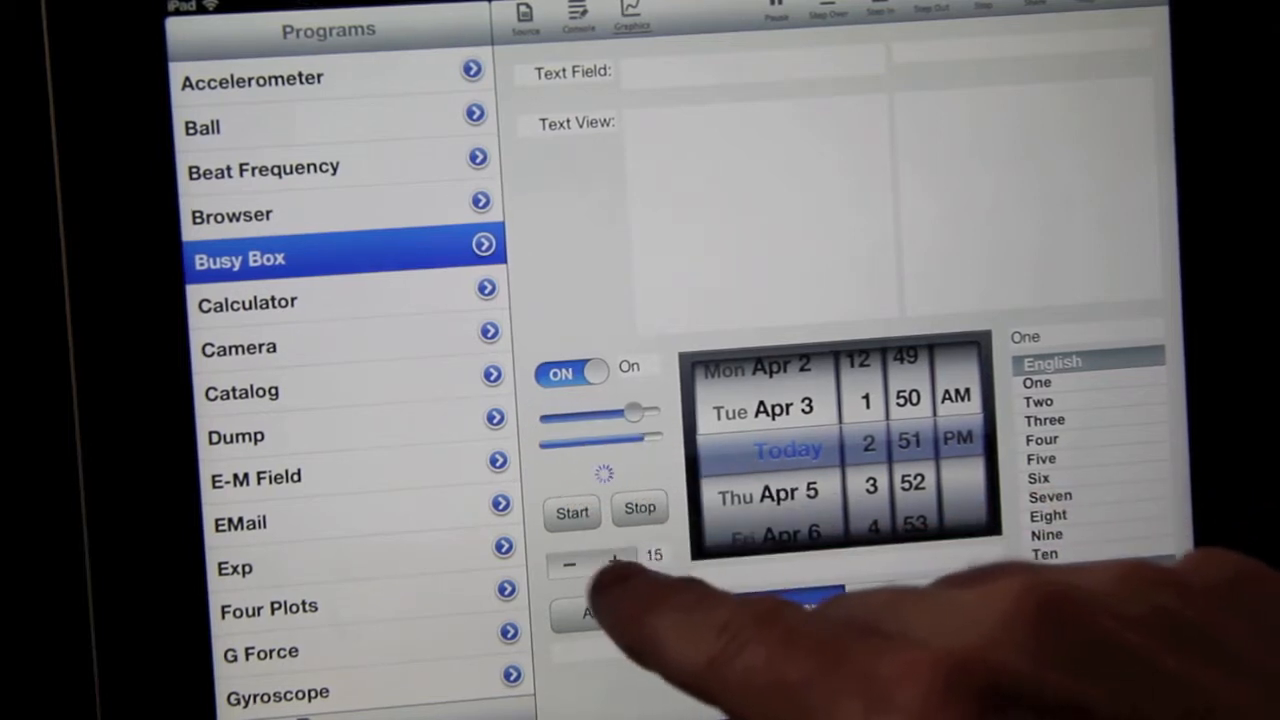
{"action": "left_click", "coordinate": [614, 560]}
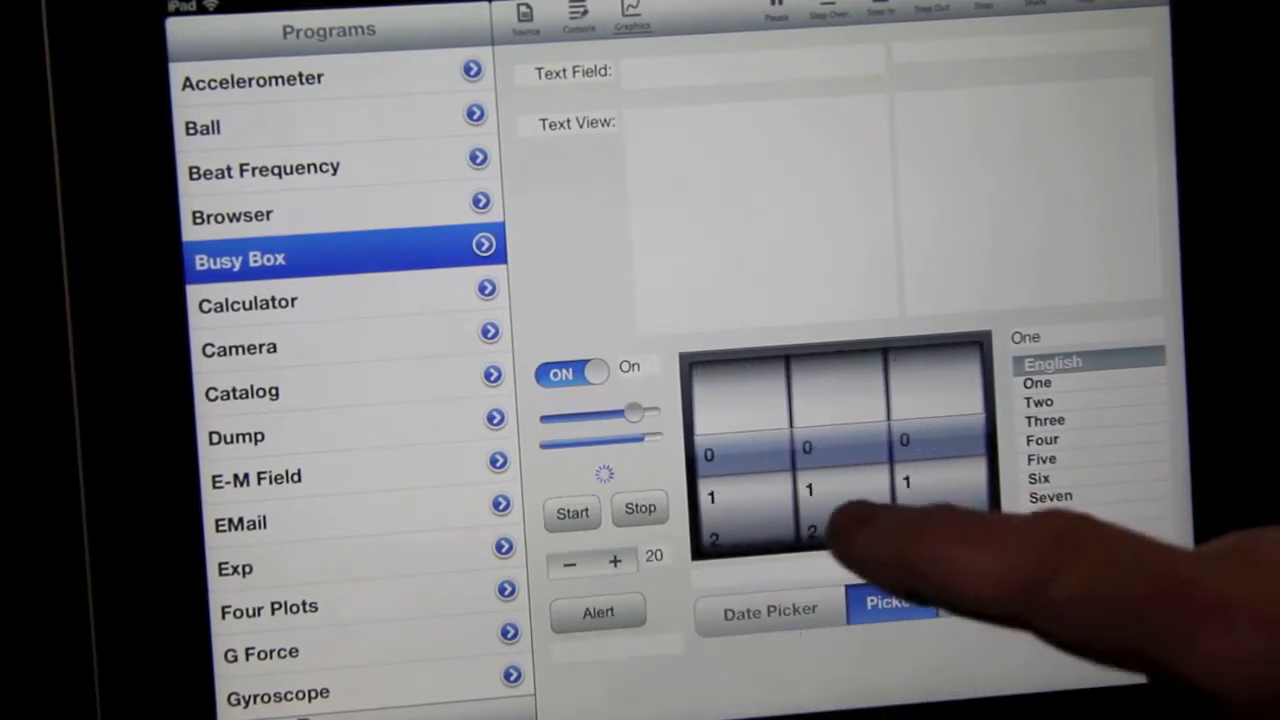
{"action": "left_click_drag", "start_coordinate": [808, 500], "coordinate": [815, 380]}
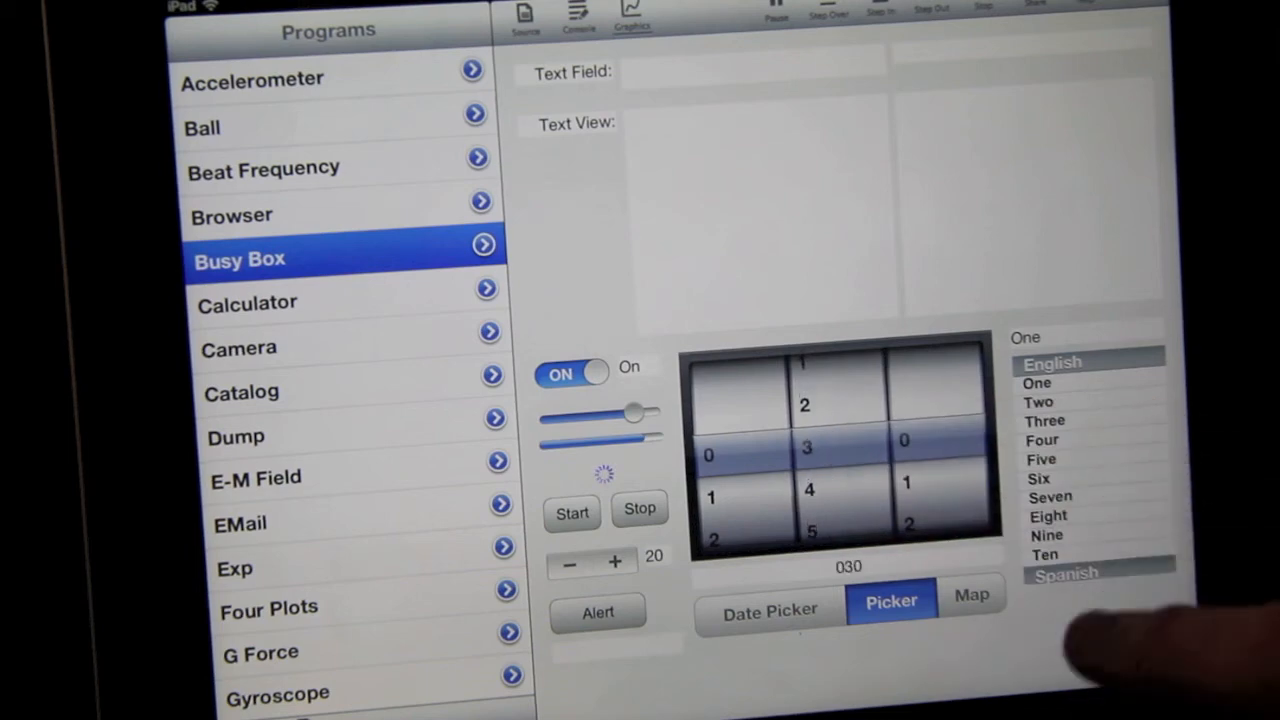
{"action": "left_click", "coordinate": [972, 596]}
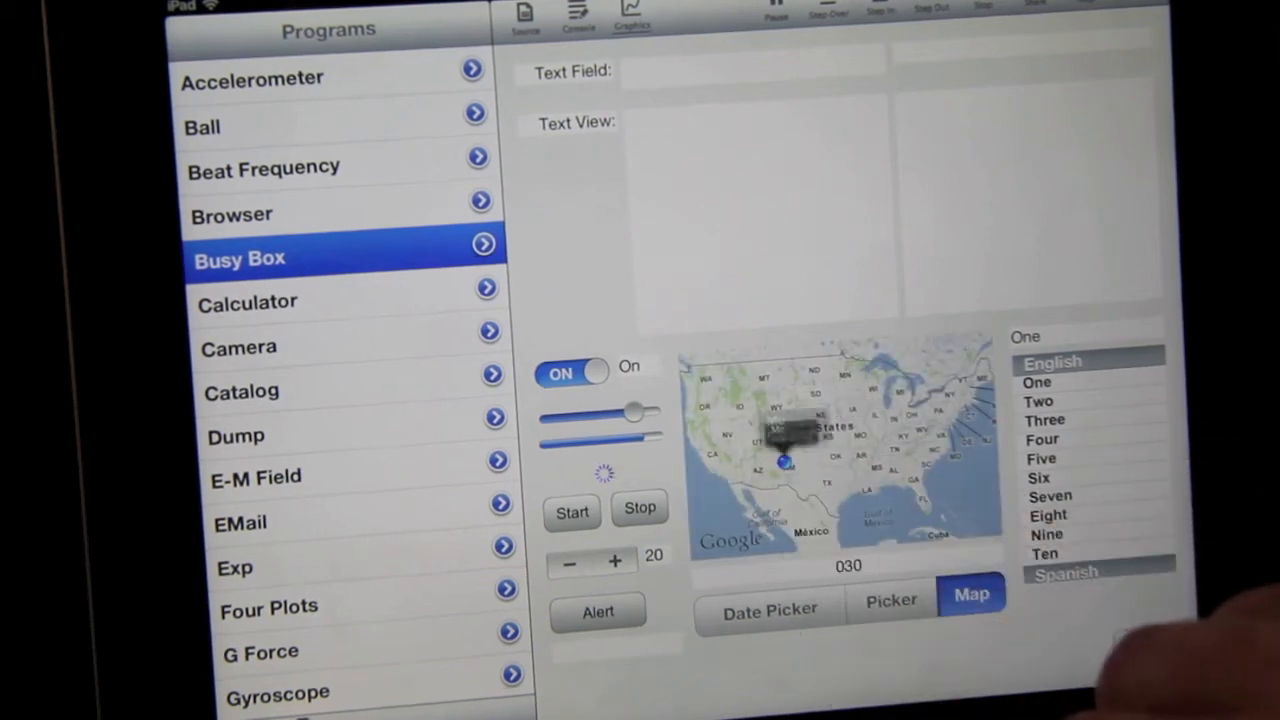
{"action": "left_click_drag", "start_coordinate": [1090, 560], "coordinate": [1095, 395]}
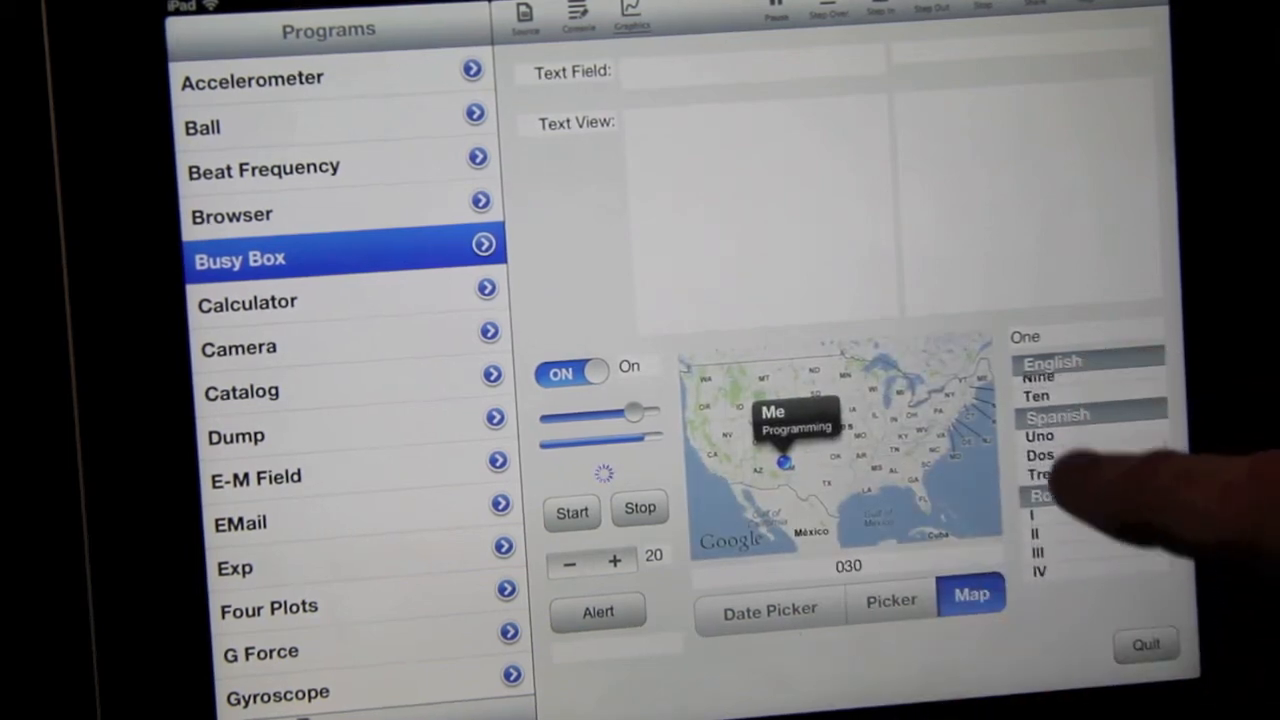